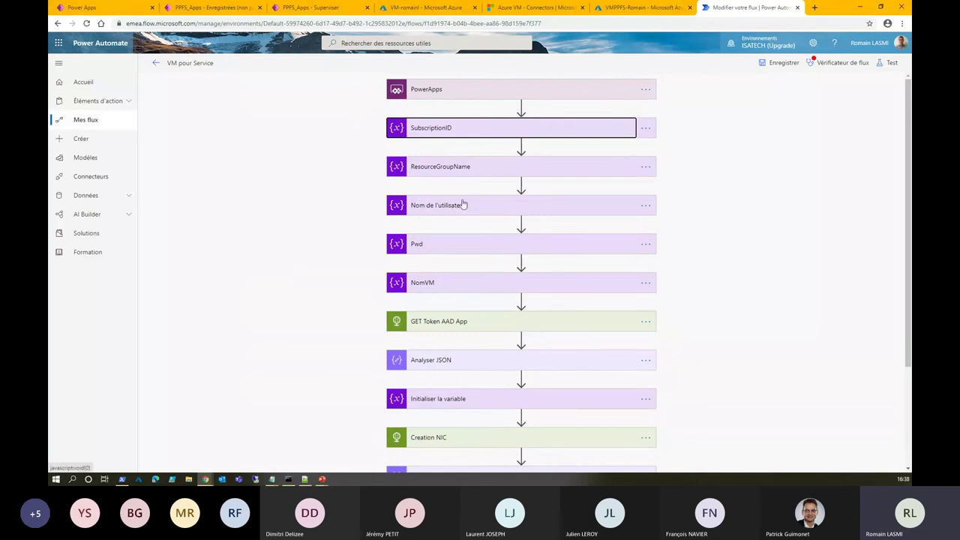
Review the sequence of actions in the VM pour Service flow and expand the SubscriptionID variable to examine its settings.
scroll(467, 240, down, 3)
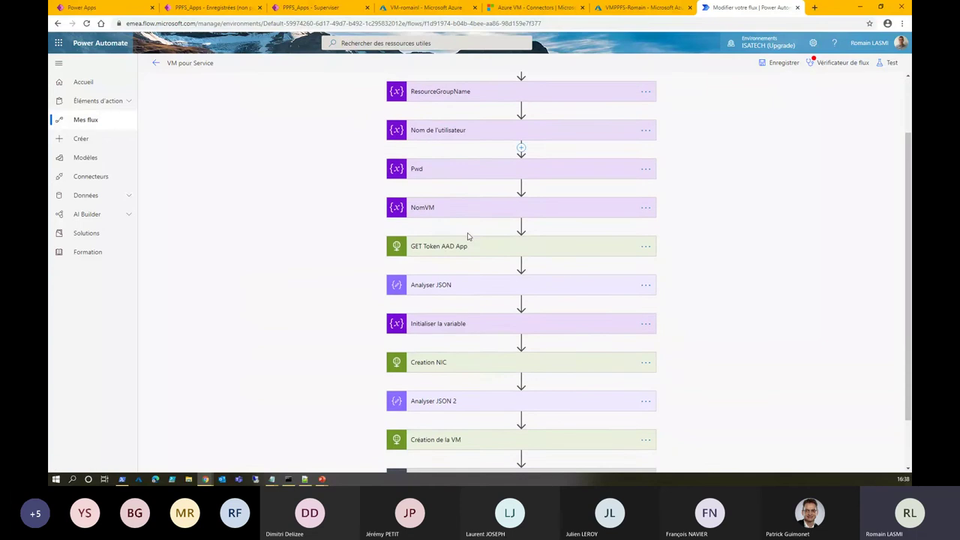
scroll(489, 403, up, 3)
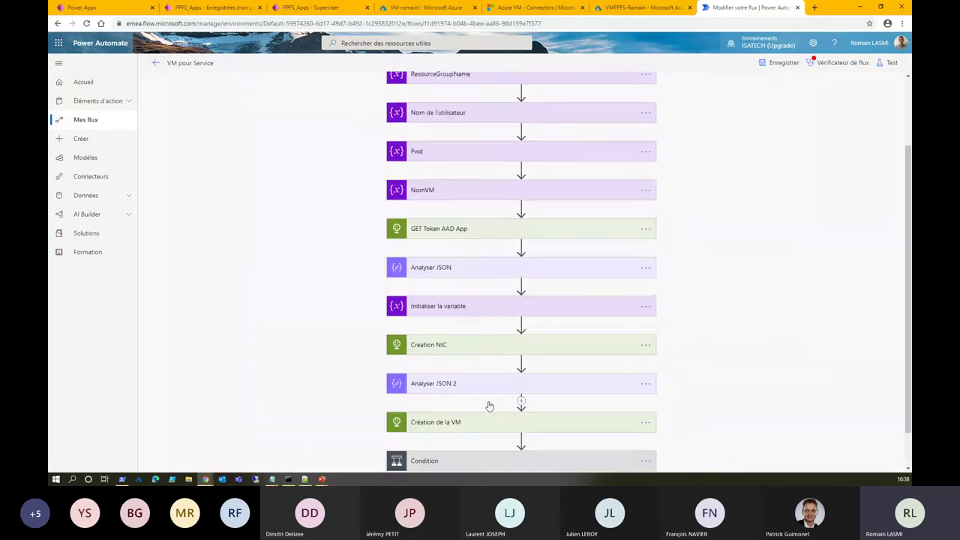
mouse_move(520, 222)
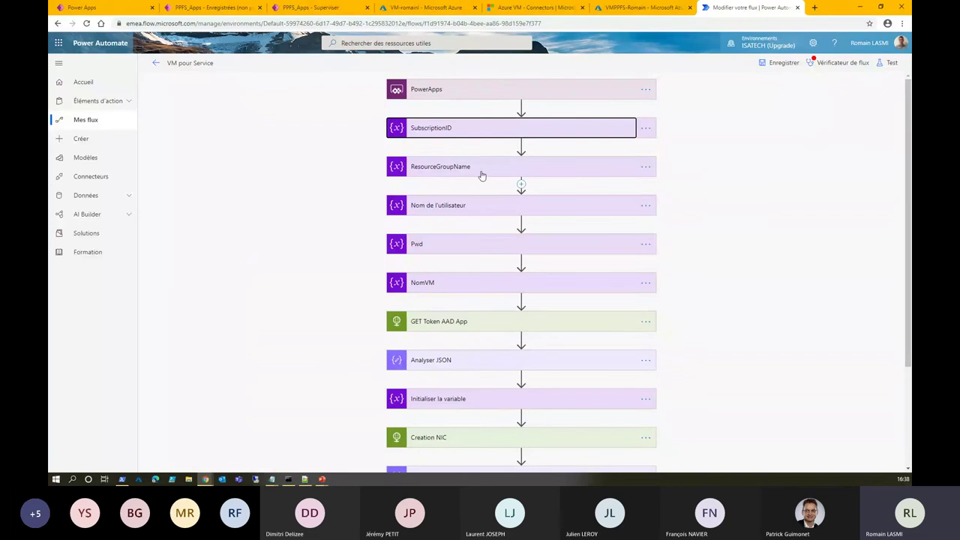
click(471, 130)
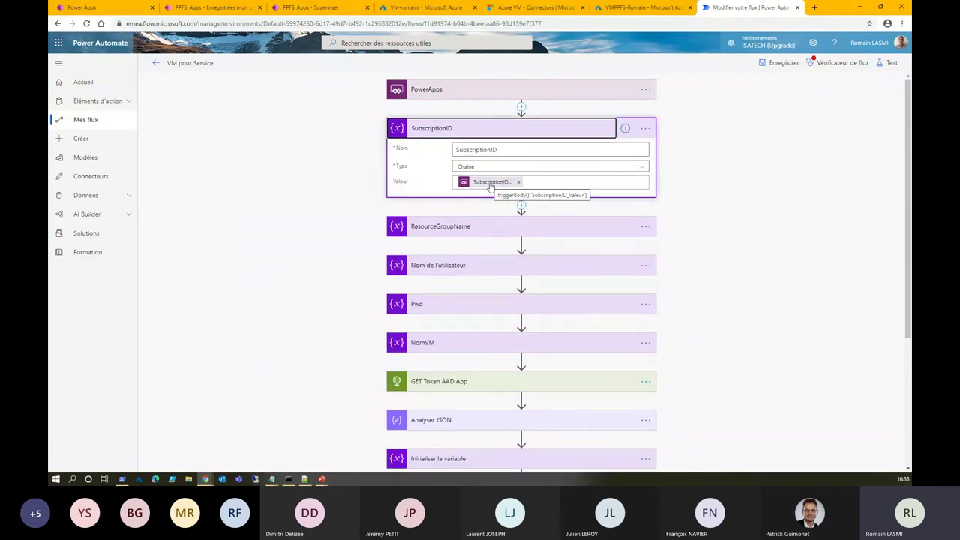
Inspect the token request URI in the GET Token AAD App action and collapse the action.
click(524, 381)
scroll(527, 339, down, 2)
drag(488, 267, 527, 278)
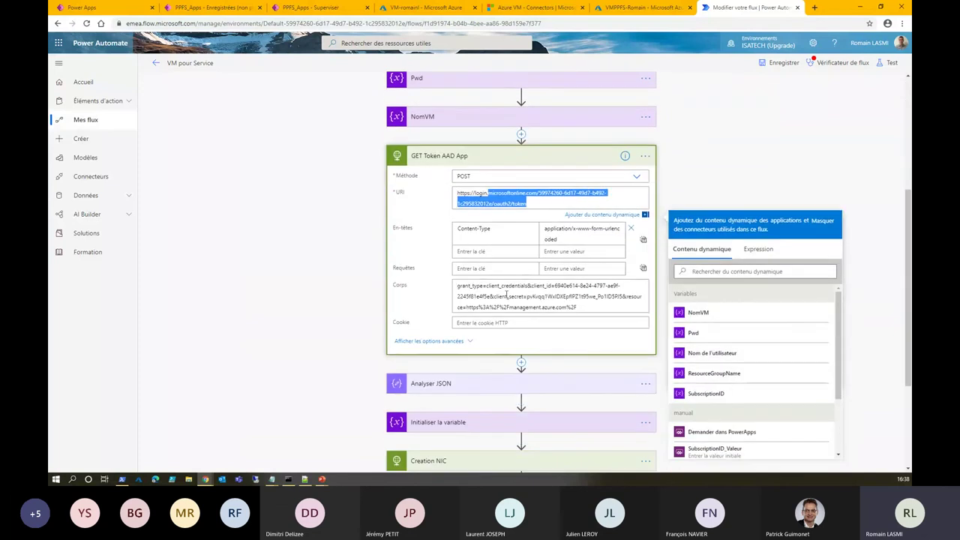
click(474, 153)
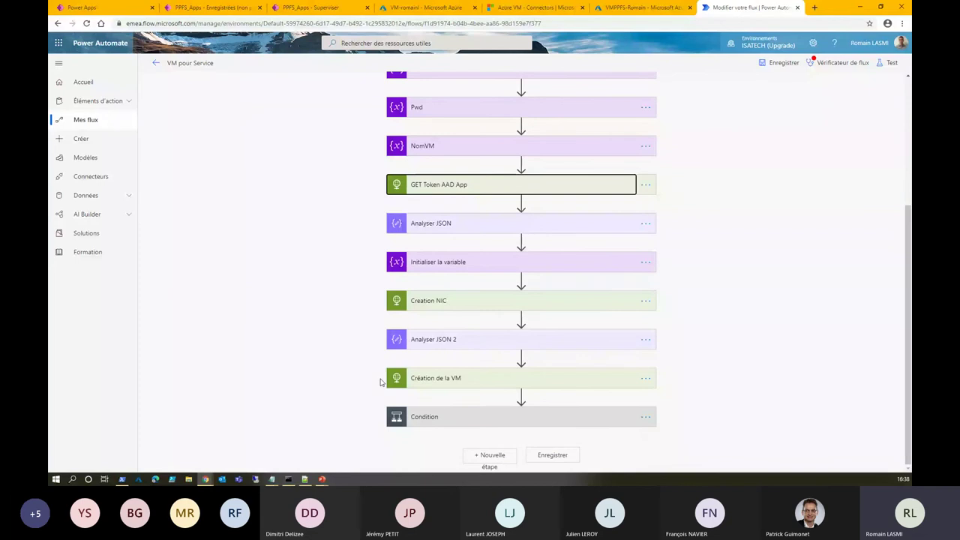
Show the dynamic content available for the SubscriptionID variable's value.
scroll(446, 98, up, 1)
scroll(447, 98, up, 1)
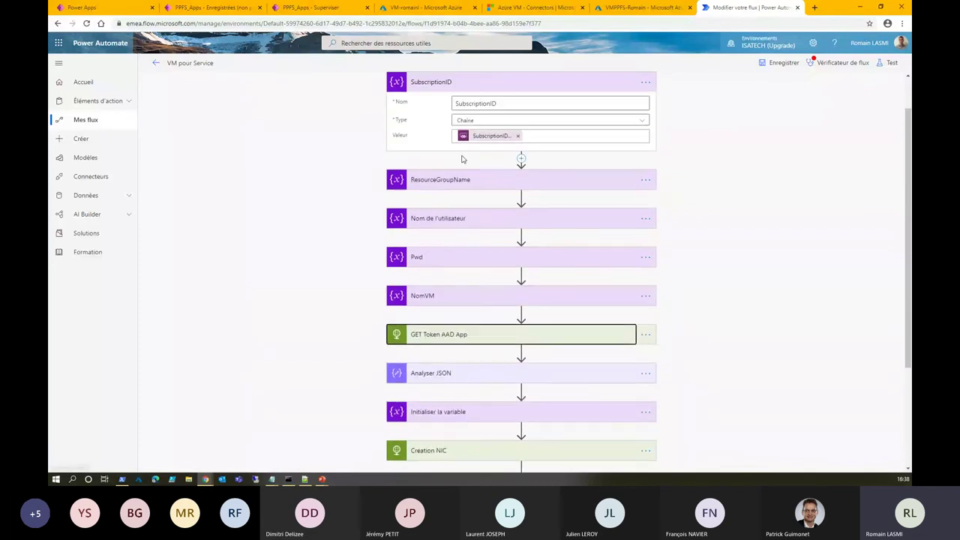
click(535, 135)
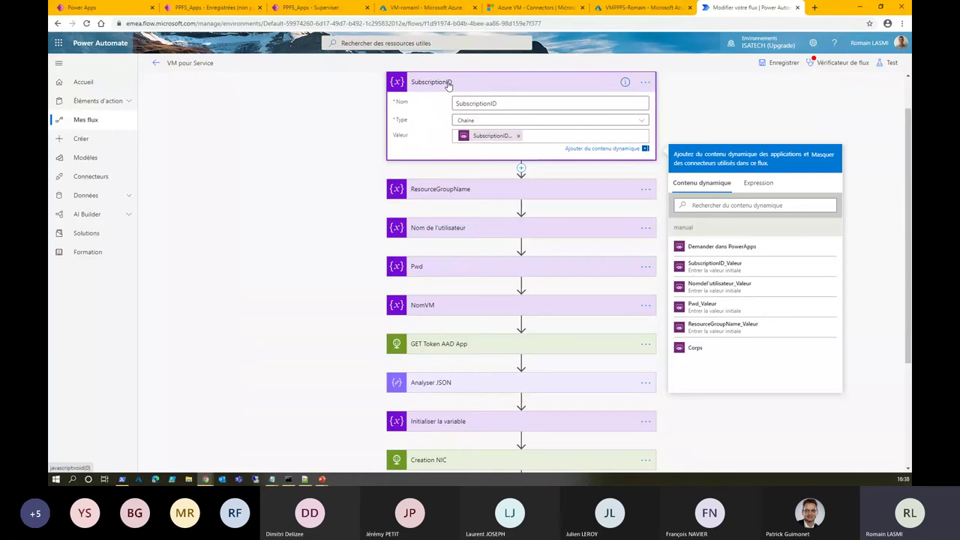
Switch to PPFS_Apps in Power Apps and inspect the VMpourService.Run arguments in the Provisionnement button's OnSelect formula.
key(ctrl+2)
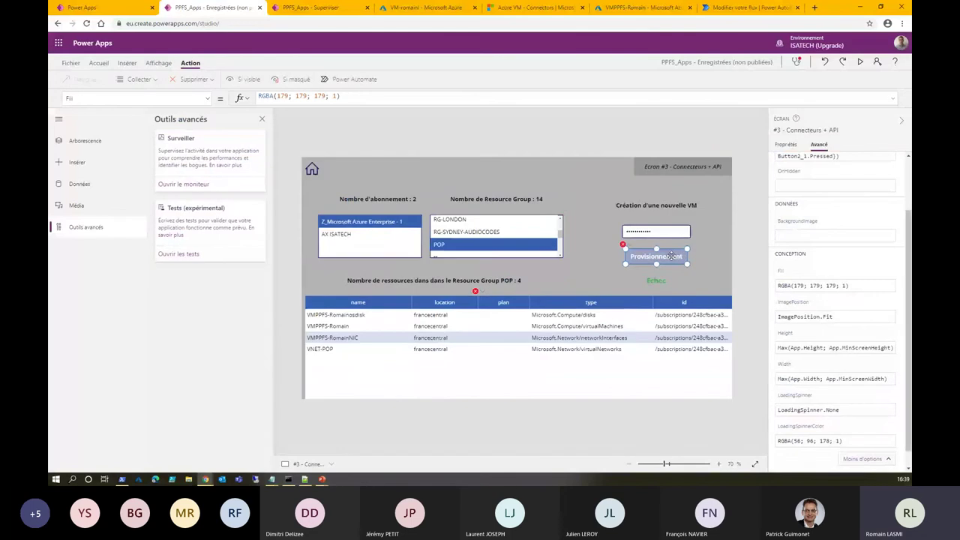
click(367, 96)
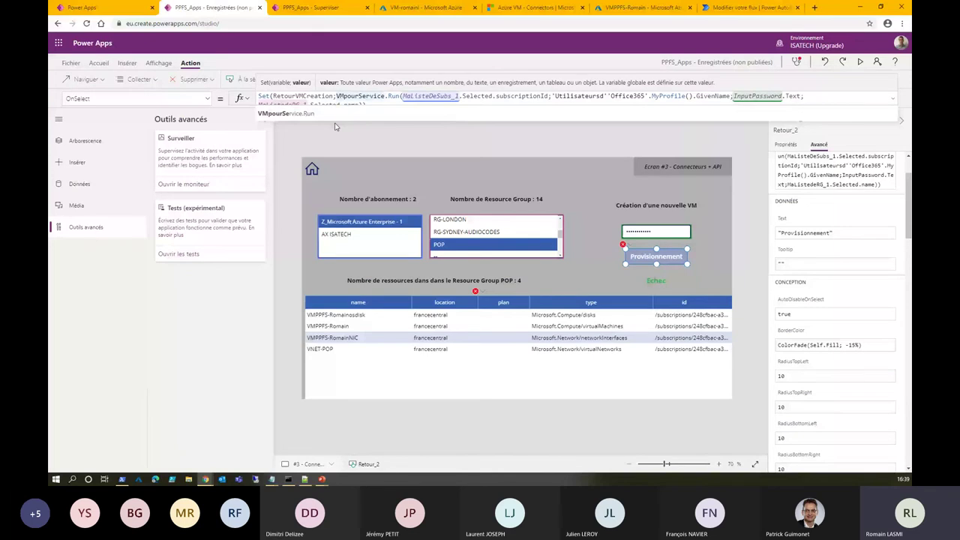
click(427, 95)
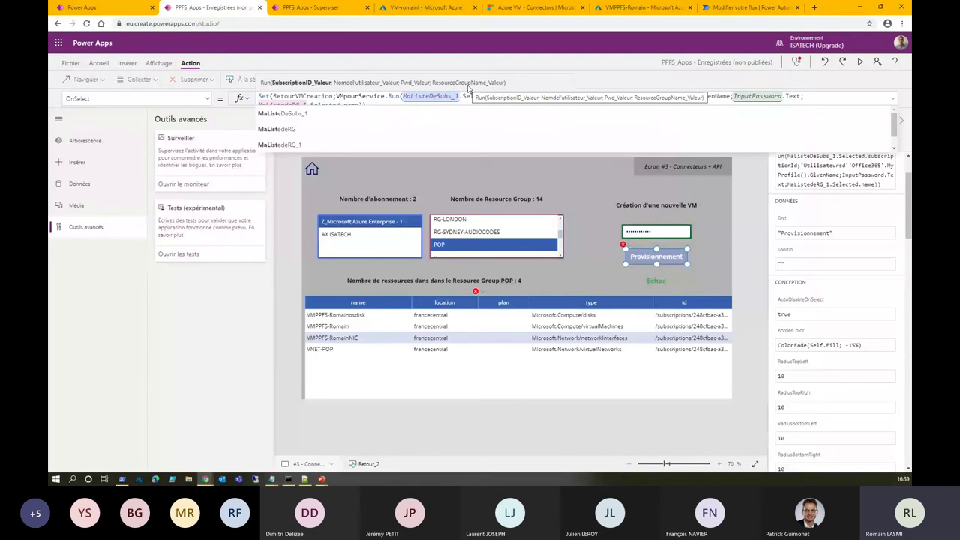
Return to the VM pour Service flow in Power Automate and expand its PowerApps trigger to examine it.
key(ctrl+9)
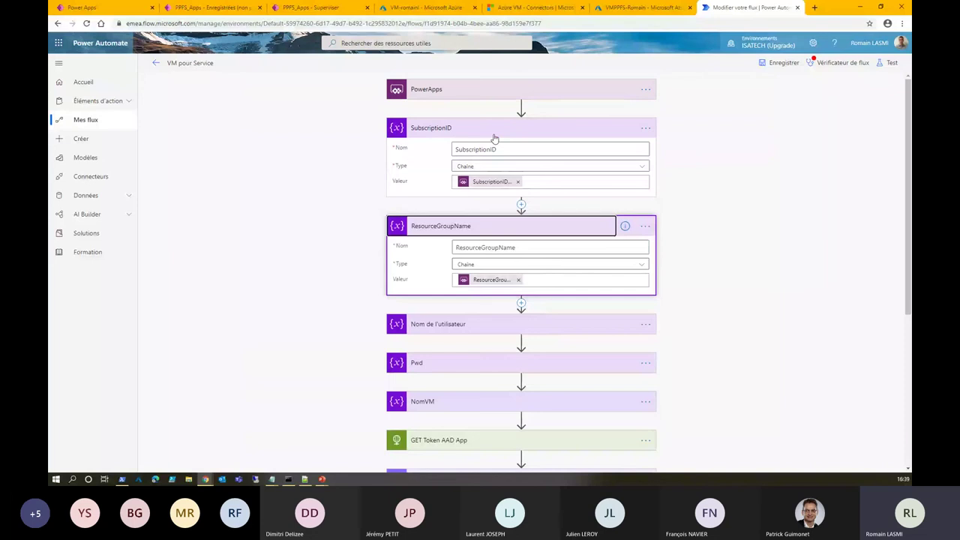
click(480, 89)
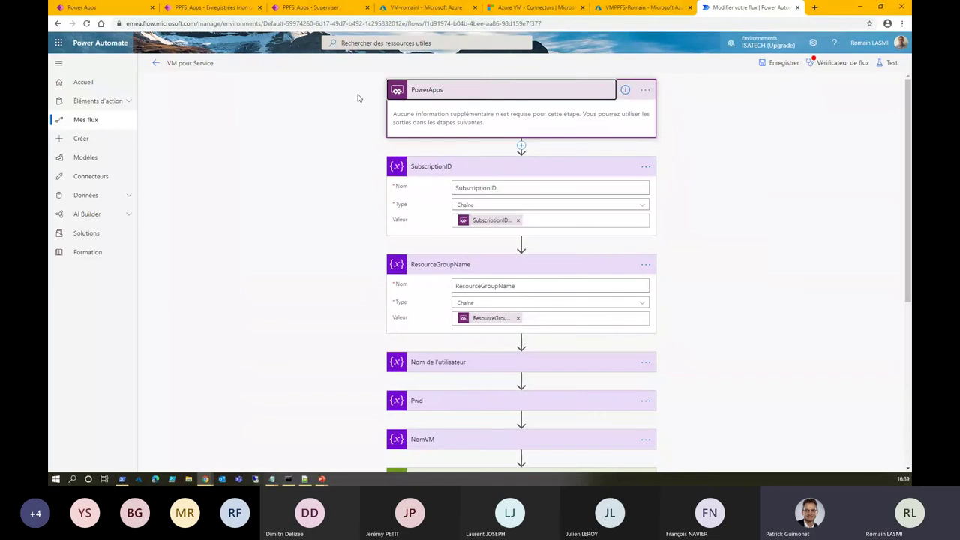
Examine the client credentials part of the GET Token AAD App request body and collapse the action.
scroll(358, 98, down, 4)
click(460, 172)
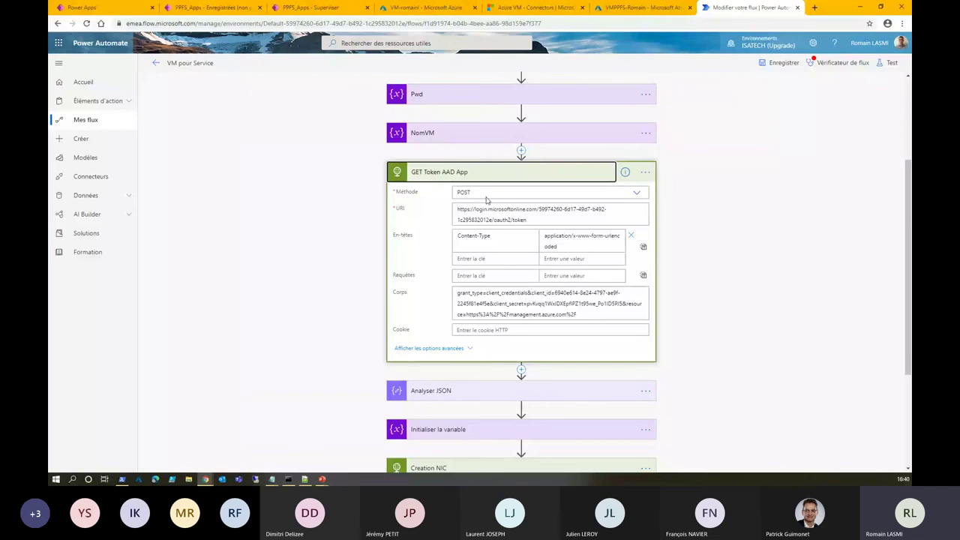
drag(571, 303, 541, 303)
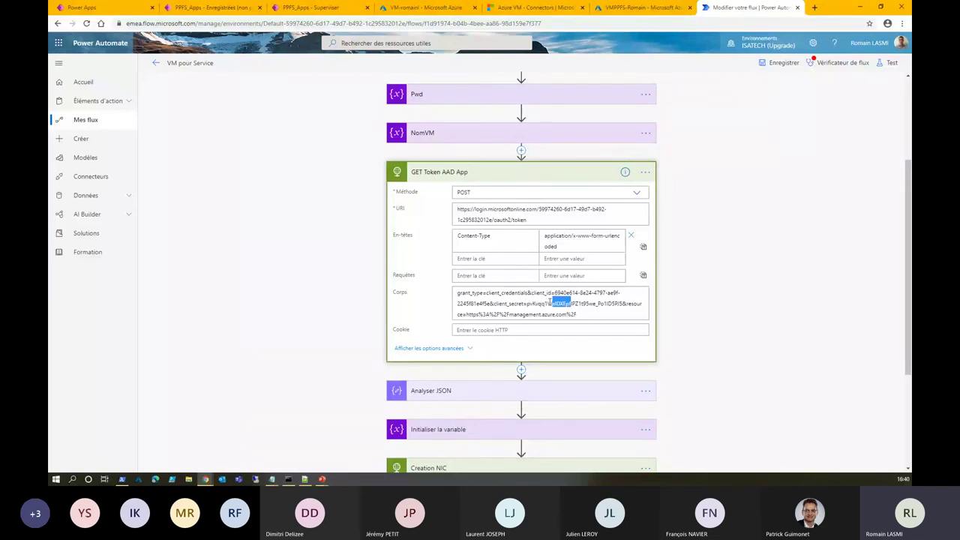
click(498, 174)
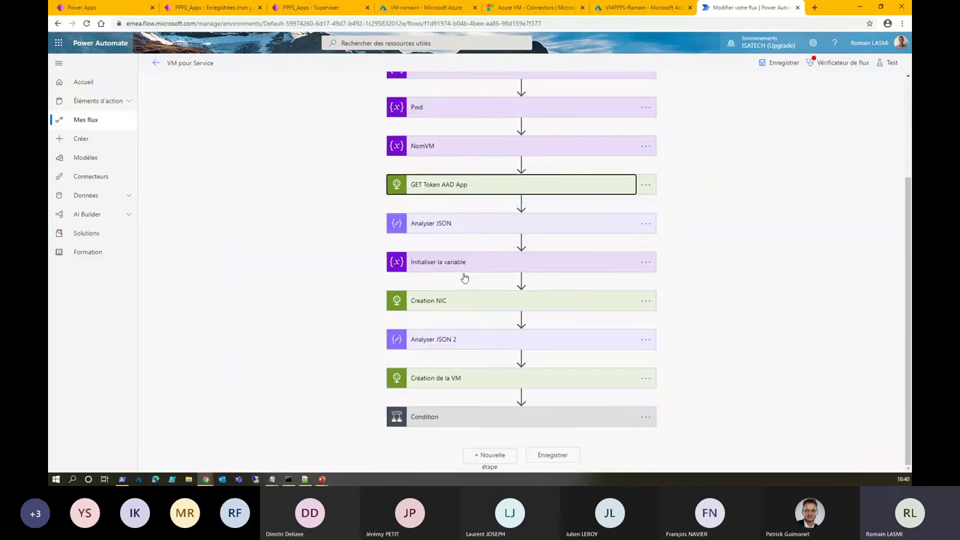
Examine the Creation NIC action's PUT request, including the management URI, its NomNIC variable and the JSON body.
click(464, 301)
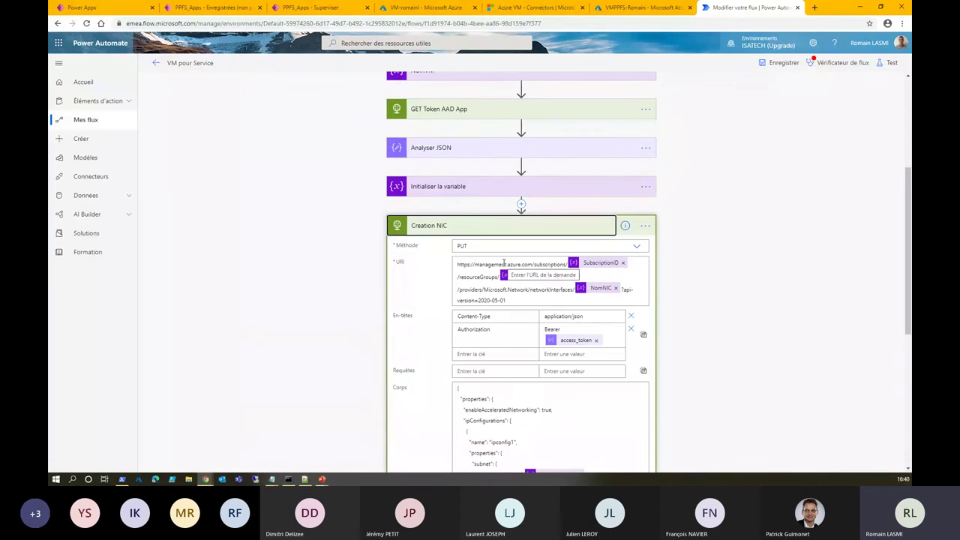
scroll(501, 262, down, 1)
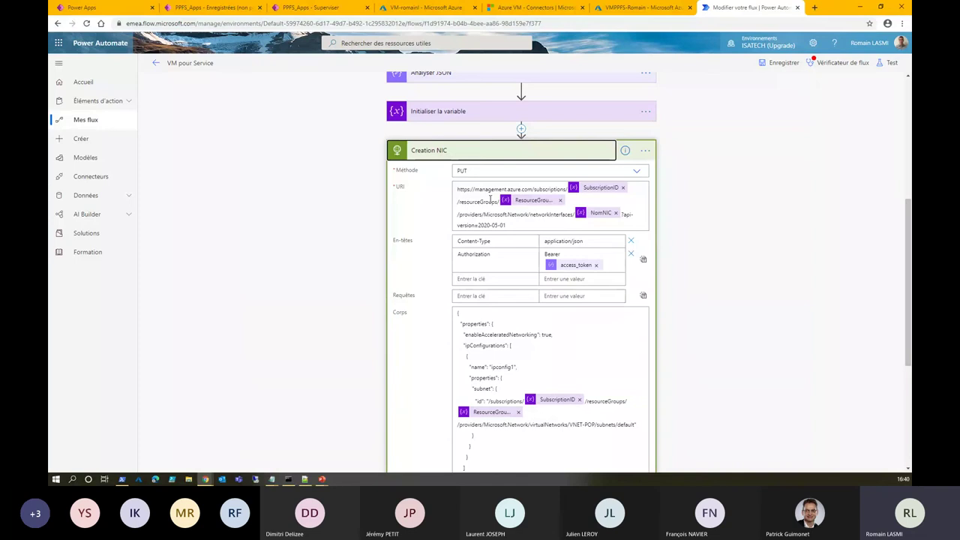
drag(461, 189, 500, 189)
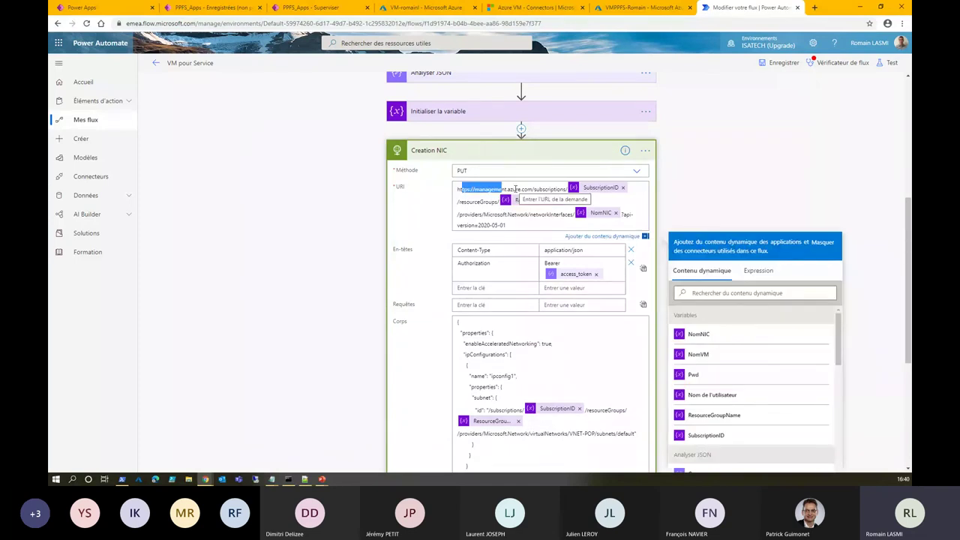
click(602, 215)
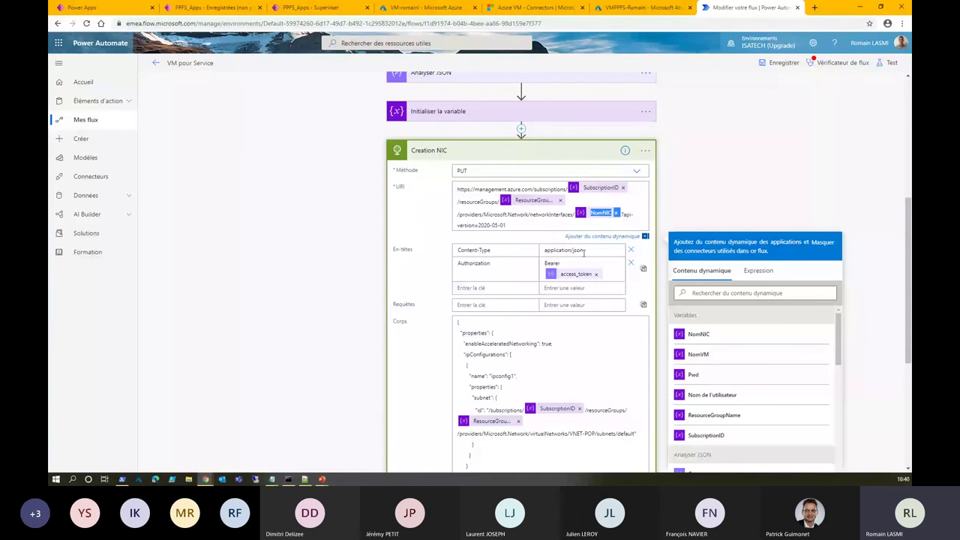
scroll(508, 291, down, 3)
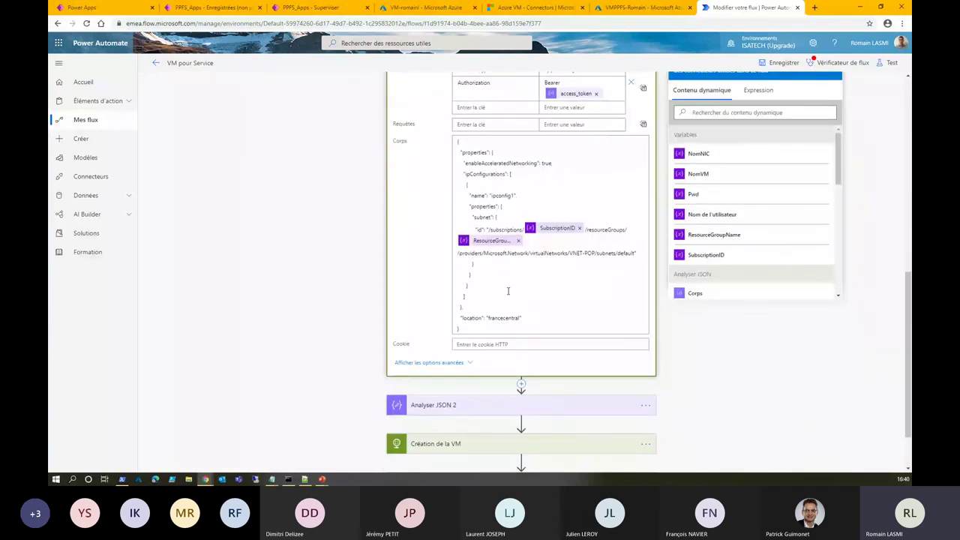
scroll(465, 378, down, 1)
Examine the Création de la VM action's request body, including the vmSize, image sku and network profile settings.
click(465, 379)
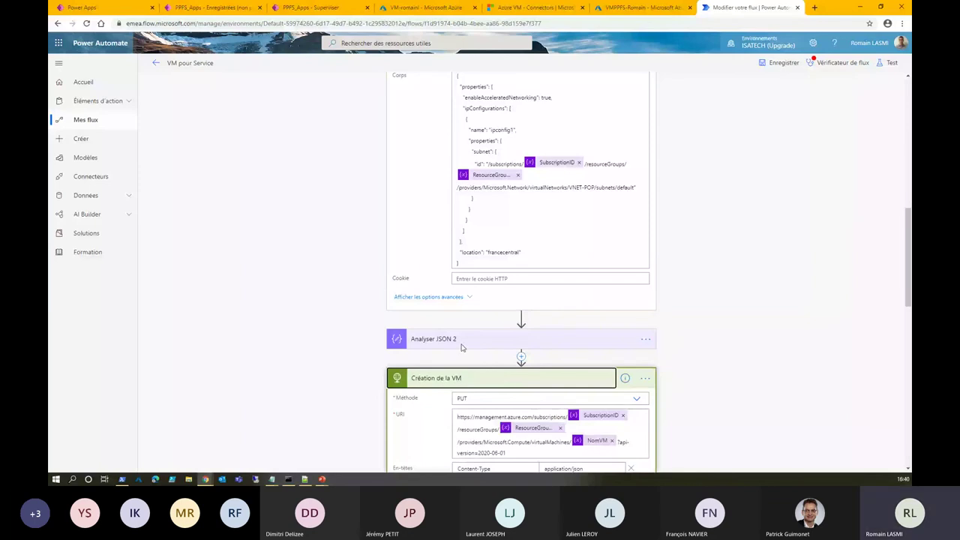
scroll(518, 322, down, 5)
click(538, 208)
double_click(517, 208)
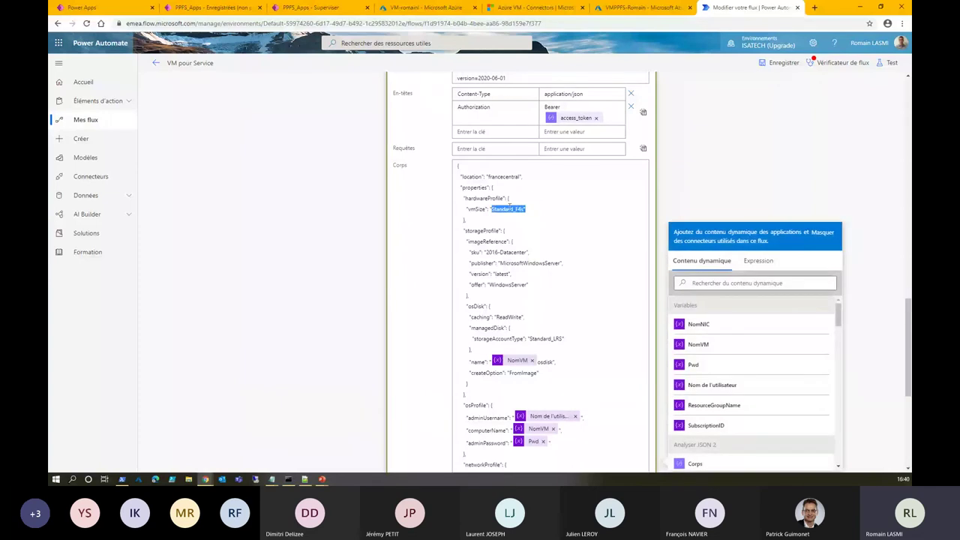
drag(485, 252, 503, 253)
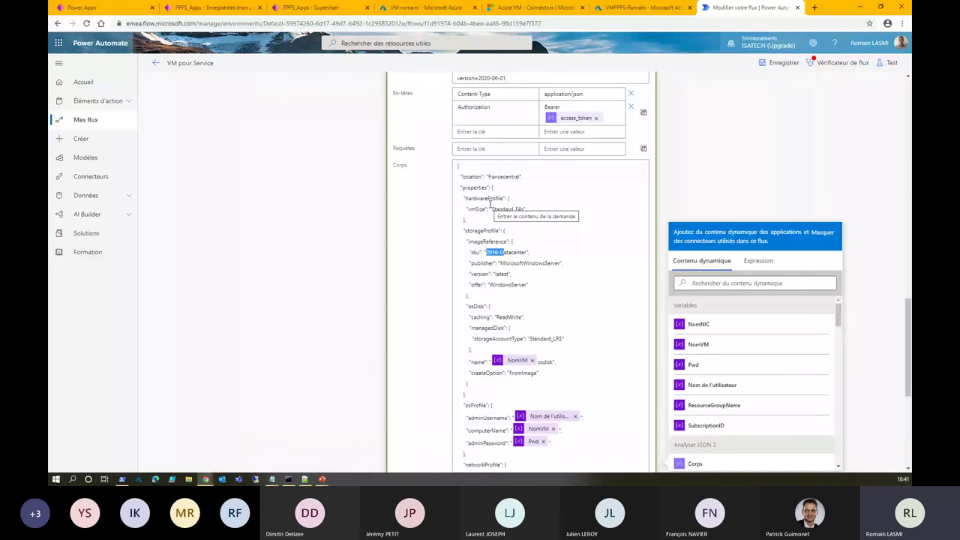
scroll(491, 203, down, 4)
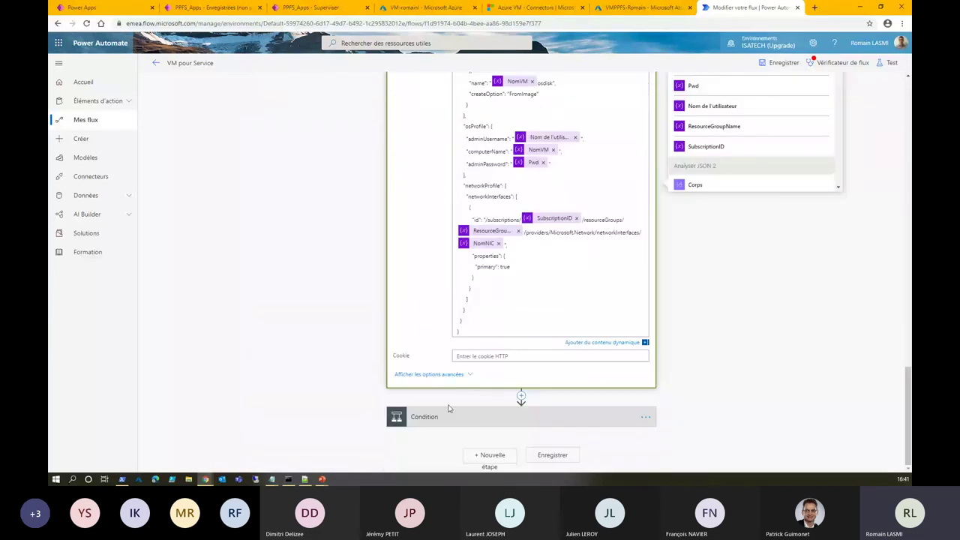
Expand the Condition and examine the PowerApps responses in its Si Oui and Si Non branches.
click(433, 268)
scroll(433, 269, down, 2)
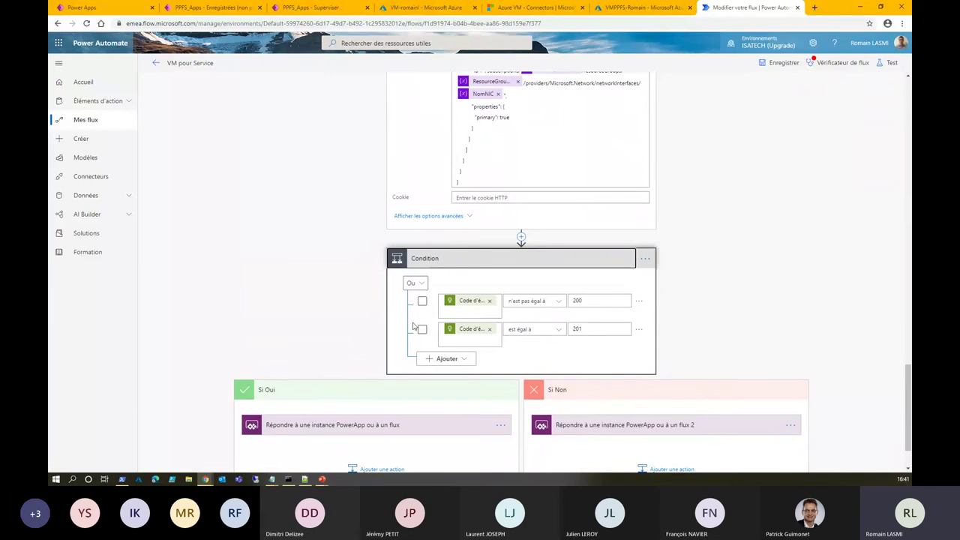
click(363, 426)
scroll(349, 281, down, 1)
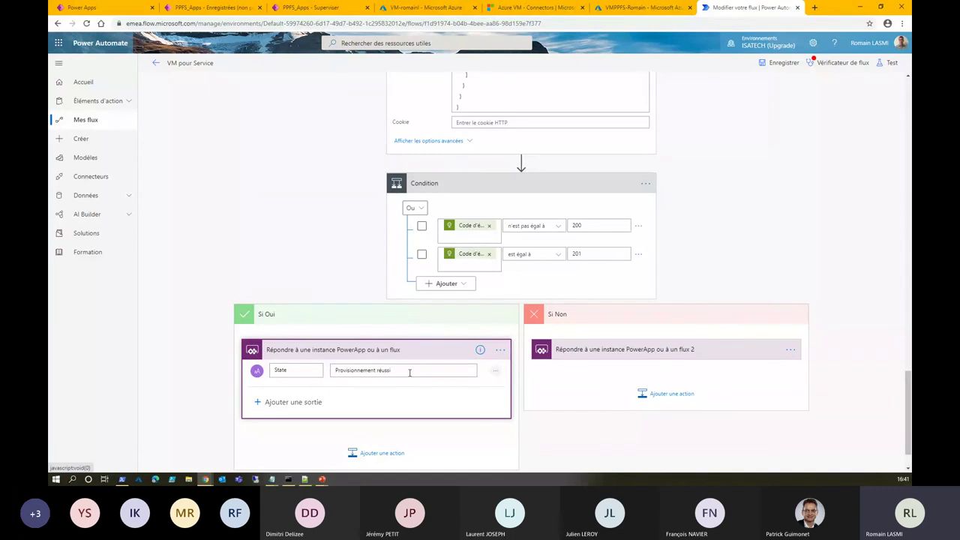
click(665, 350)
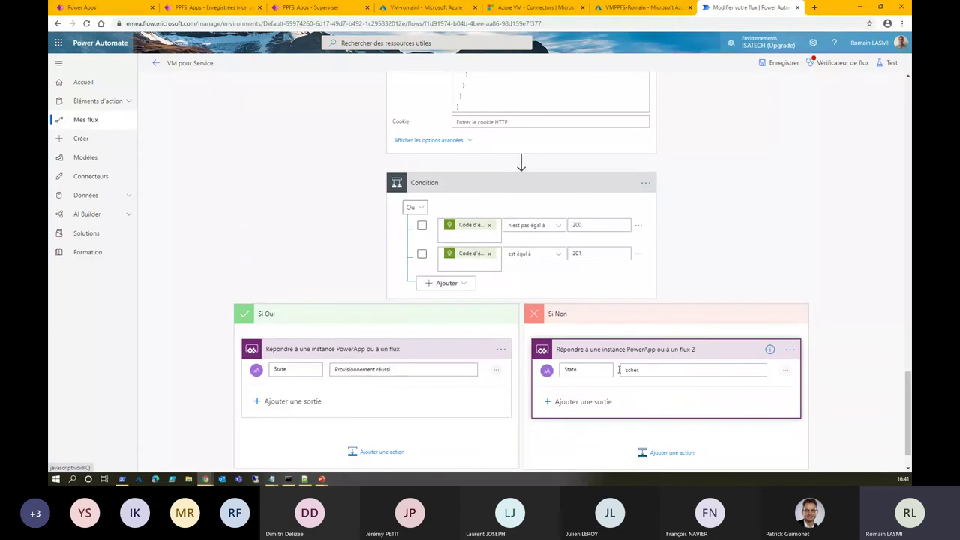
scroll(480, 359, down, 1)
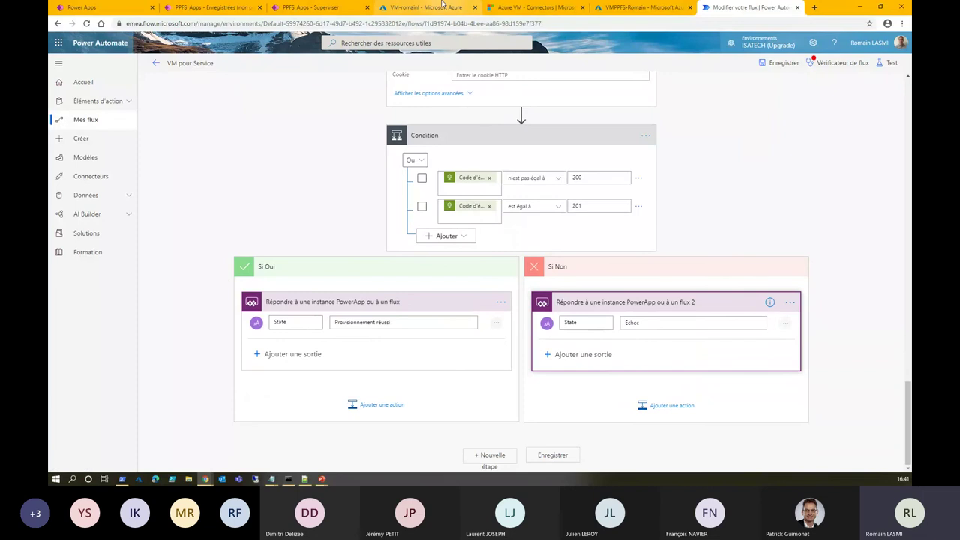
Switch to the PowerPoint slide show and move from the Démonstration slide to the "Quelques cas d'usages" slide.
click(461, 6)
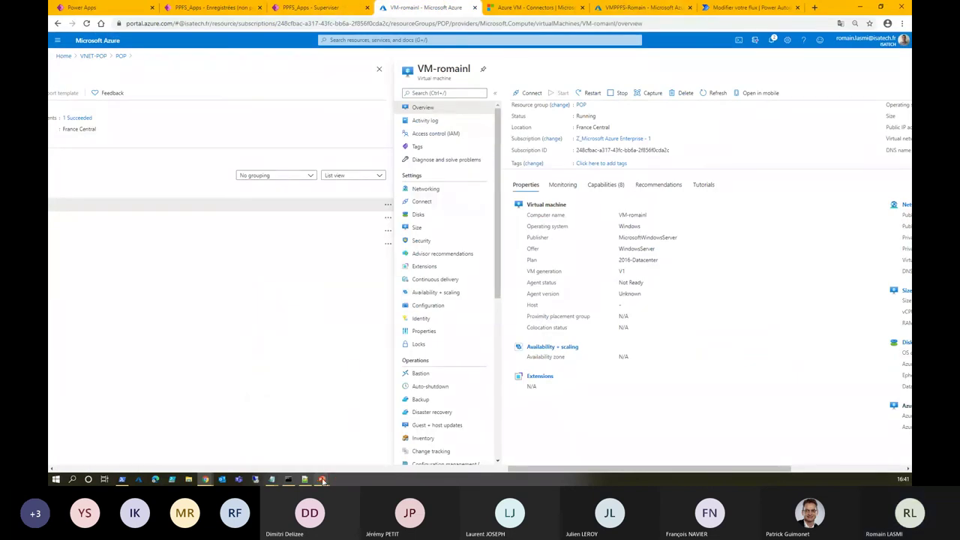
mouse_move(323, 479)
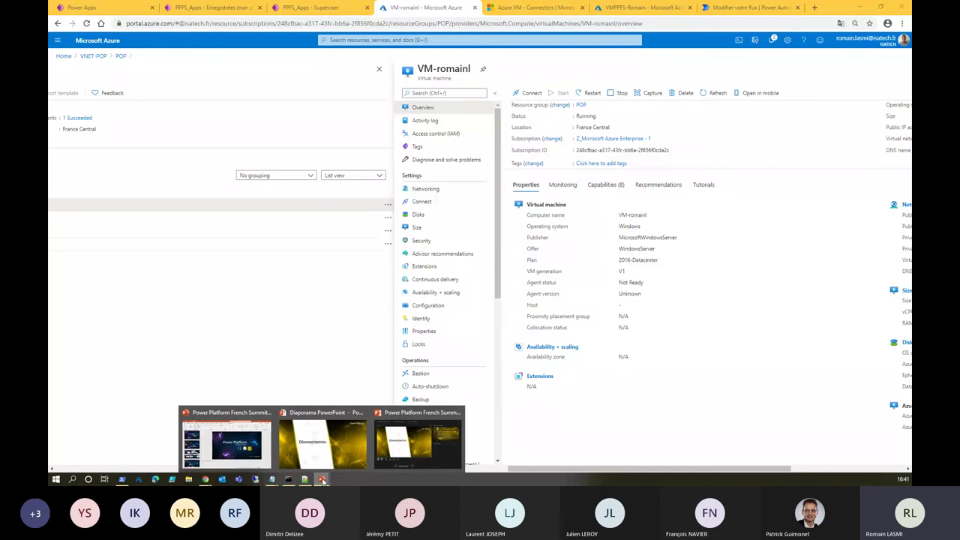
mouse_move(332, 464)
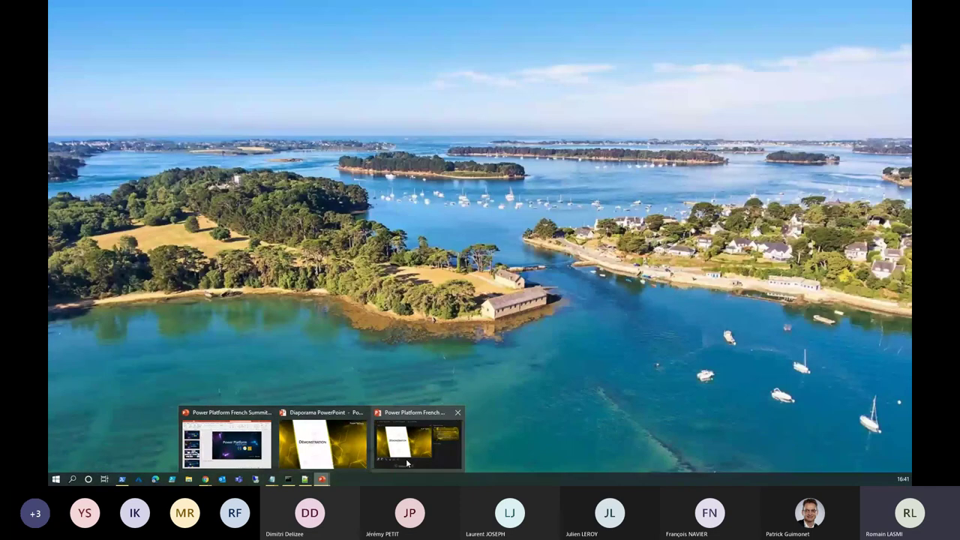
click(408, 463)
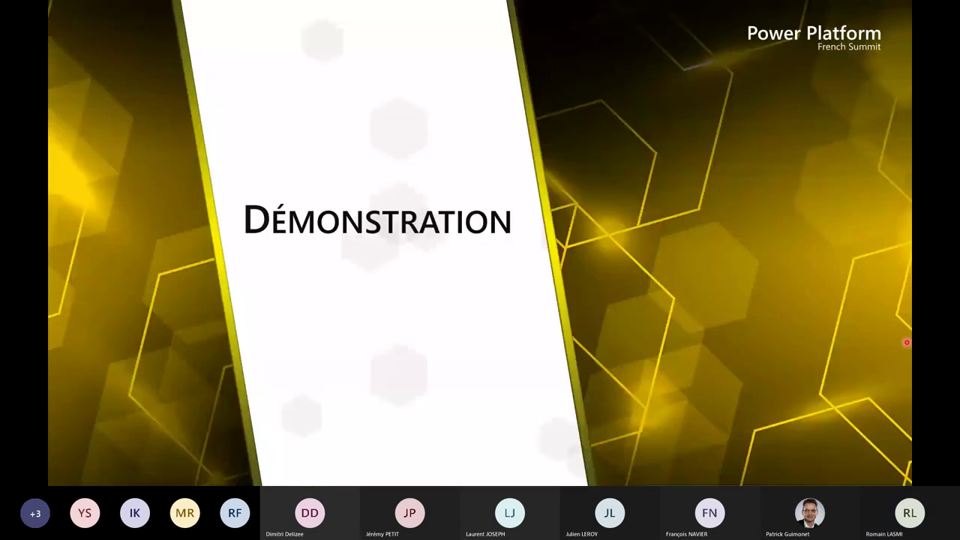
key(Left)
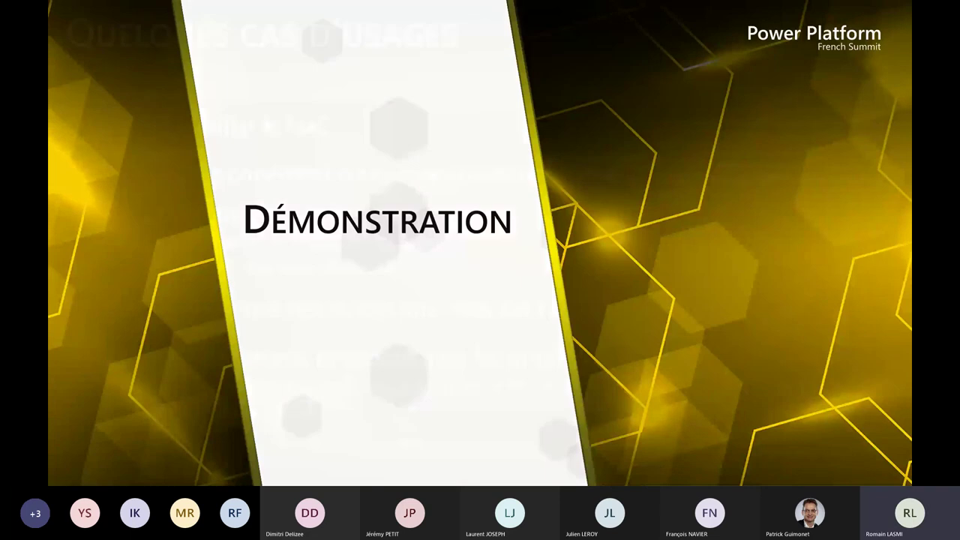